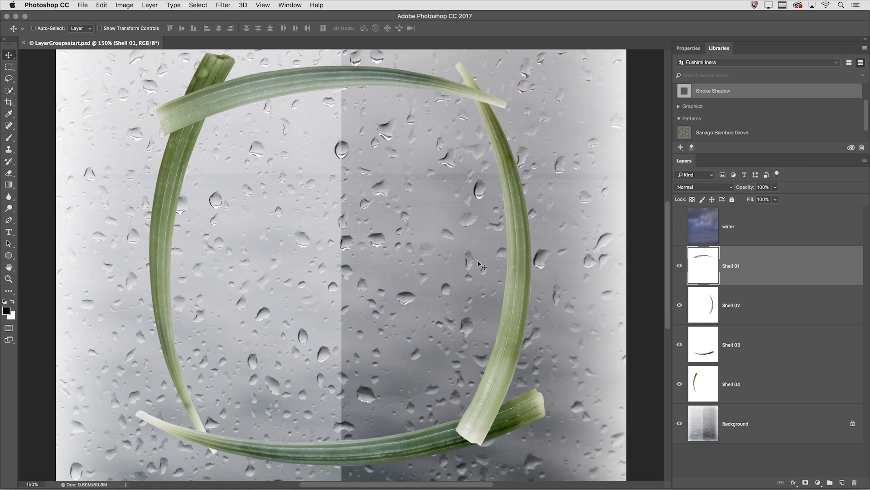
Group the layers Shell 01 through Shell 04, show the group's contents, and move the whole group slightly down
{"action": "left_click", "coordinate": [761, 380], "text": "shift"}
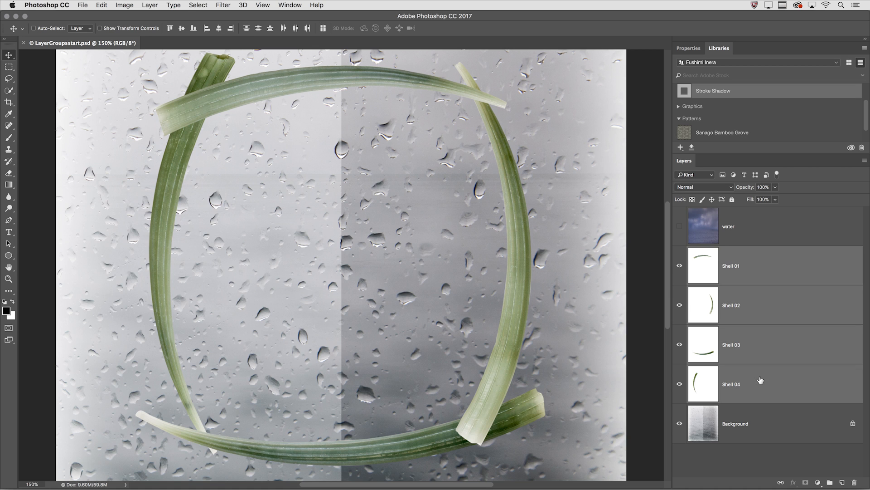
{"action": "key", "text": "super+g"}
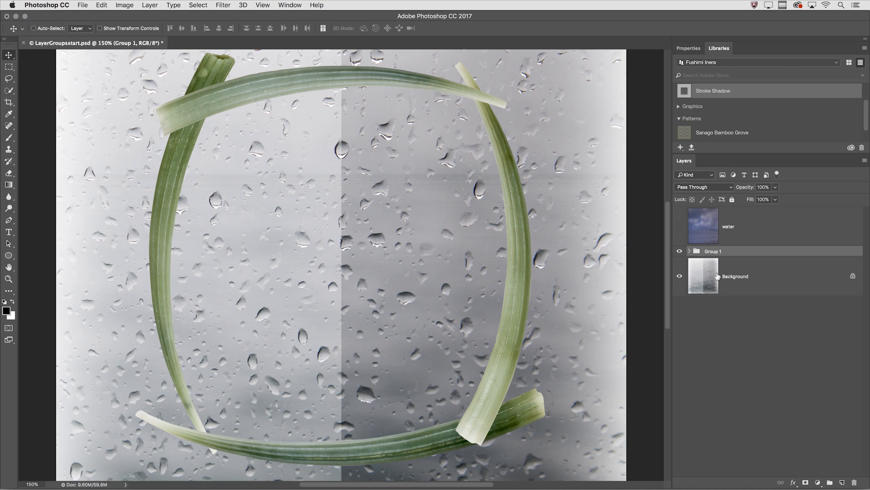
{"action": "left_click", "coordinate": [689, 253]}
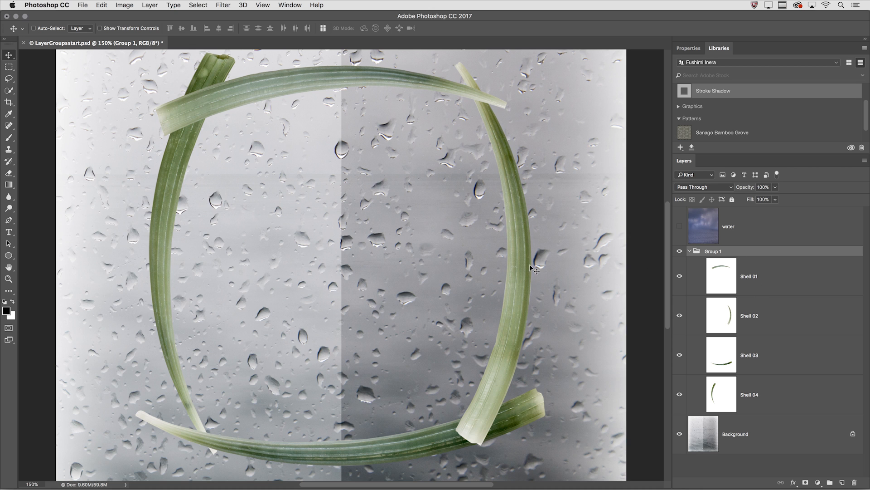
{"action": "mouse_move", "coordinate": [508, 267]}
{"action": "left_mouse_down"}
{"action": "mouse_move", "coordinate": [463, 265]}
{"action": "mouse_move", "coordinate": [524, 269]}
{"action": "left_mouse_up"}
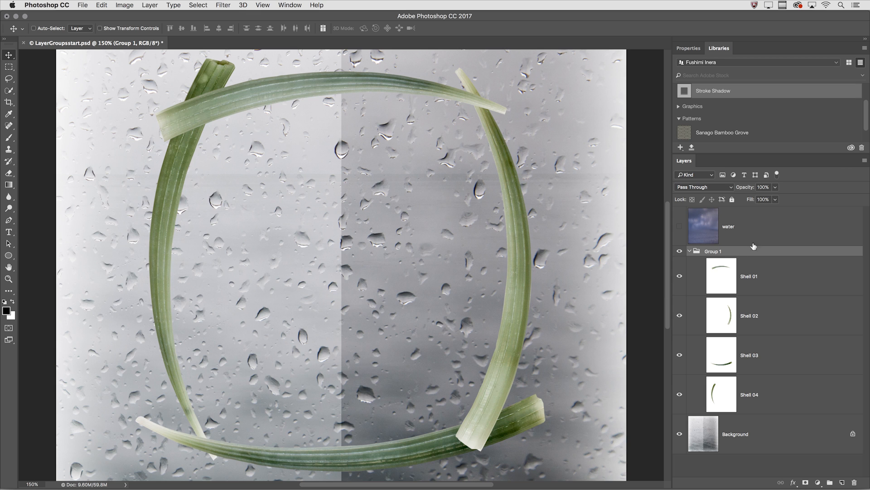
Try an opacity of 61% on Group 1 and return it to 100%
{"action": "left_click", "coordinate": [775, 187]}
{"action": "left_click_drag", "start_coordinate": [777, 199], "coordinate": [760, 201]}
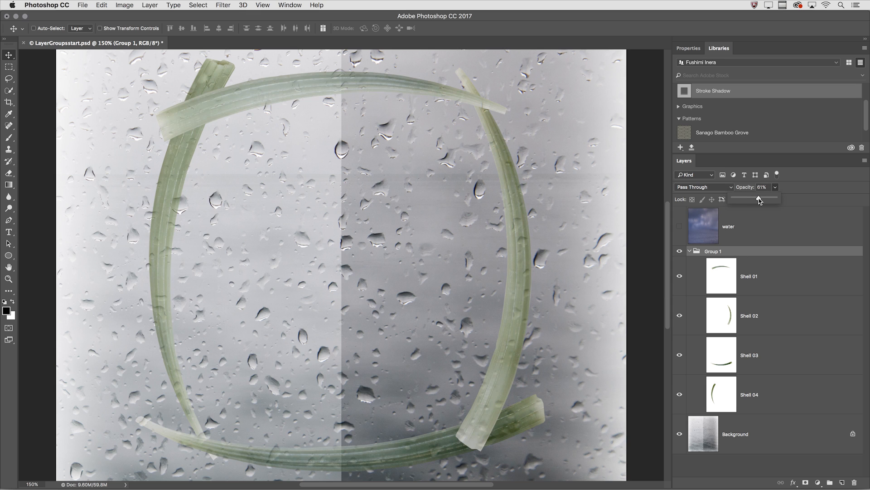
{"action": "left_click", "coordinate": [788, 188]}
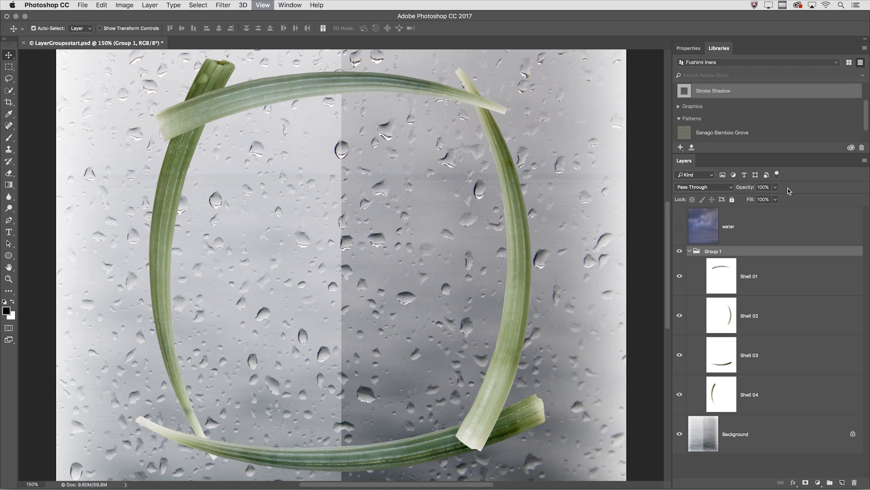
Try the Multiply blend mode on the layers Shell 01 through Shell 04 and undo it
{"action": "key", "text": "super+equal"}
{"action": "key", "text": "super+equal"}
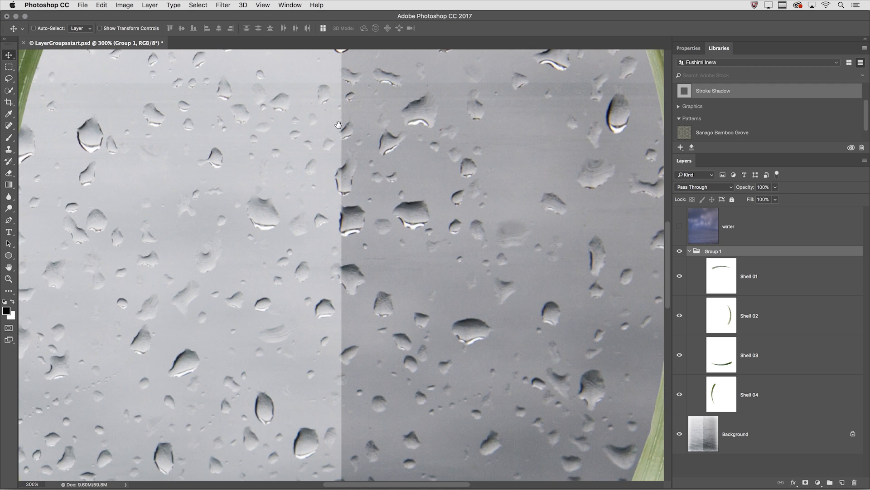
{"action": "left_click_drag", "start_coordinate": [104, 91], "coordinate": [349, 352]}
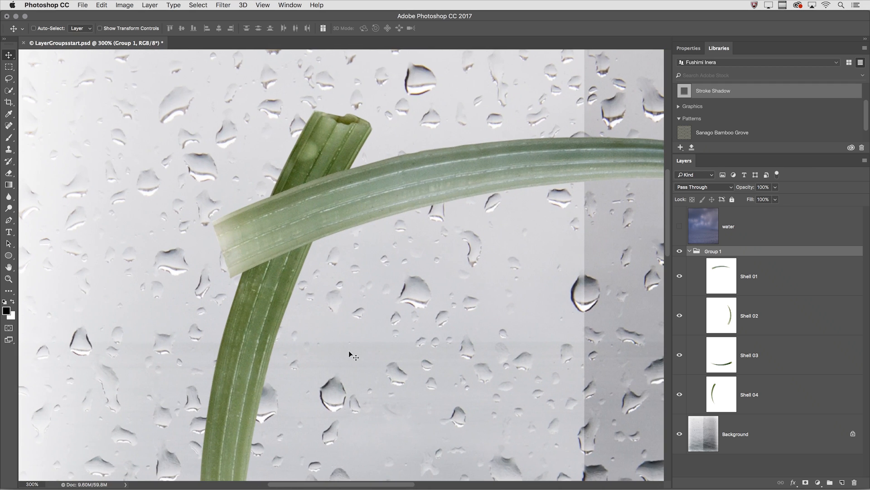
{"action": "left_click", "coordinate": [766, 277]}
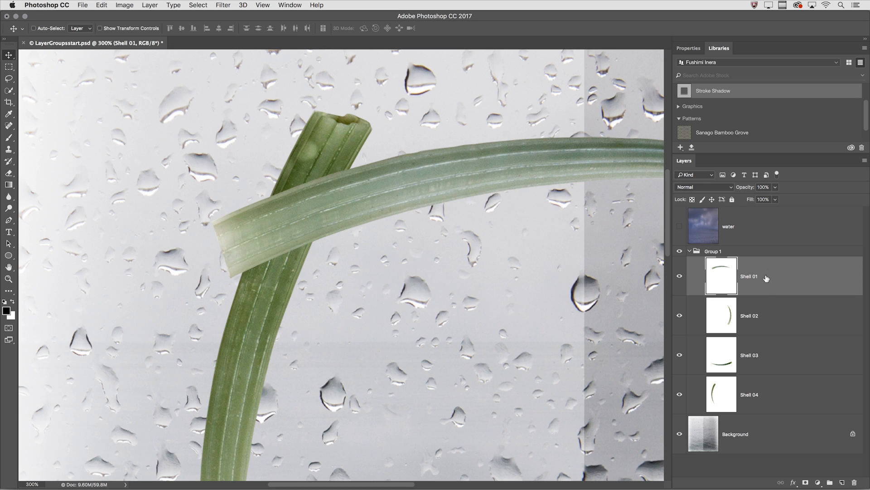
{"action": "left_click", "coordinate": [762, 390], "text": "shift"}
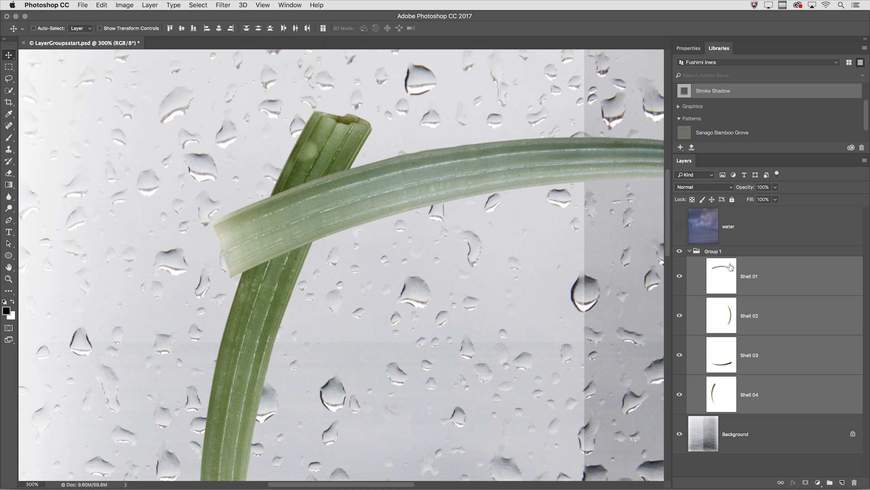
{"action": "left_click", "coordinate": [704, 187]}
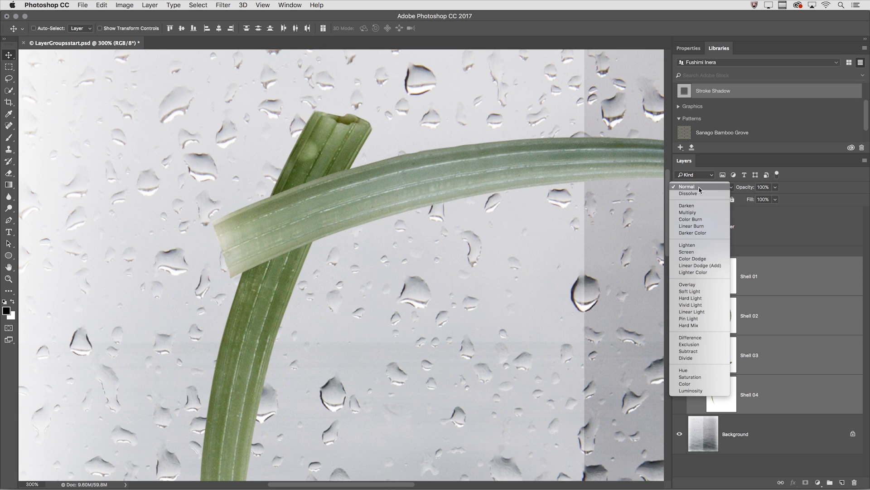
{"action": "left_click", "coordinate": [697, 216]}
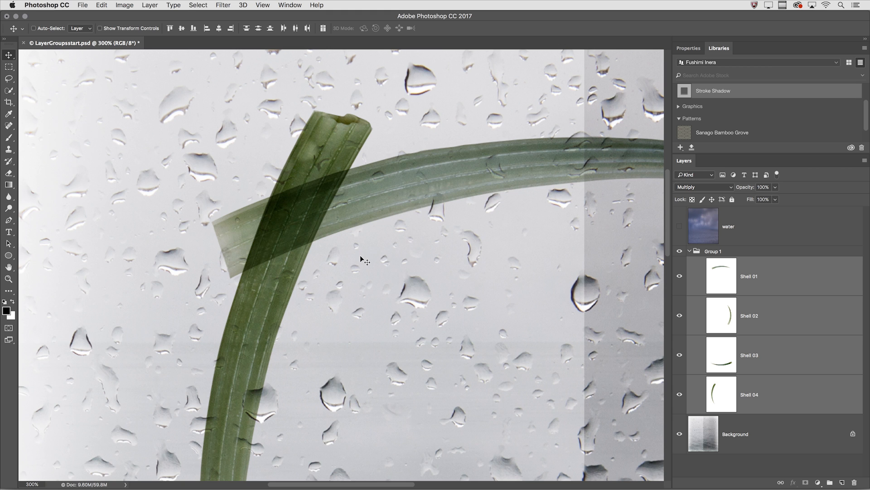
{"action": "key", "text": "super+z"}
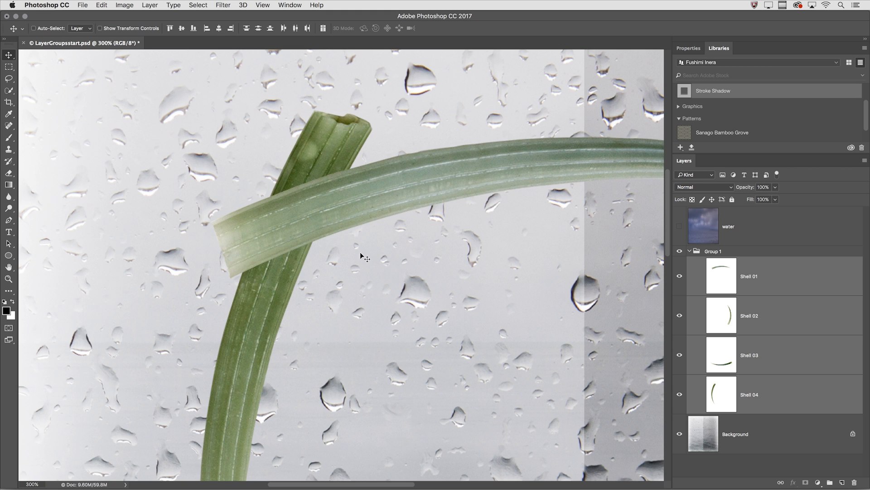
Try the Multiply blend mode on Group 1 as a whole and return it to Pass Through
{"action": "left_click", "coordinate": [723, 252]}
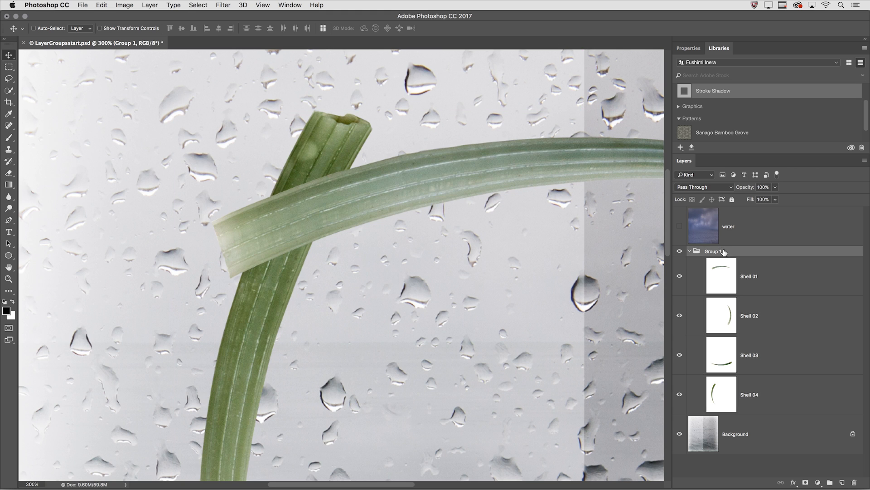
{"action": "left_click", "coordinate": [701, 188]}
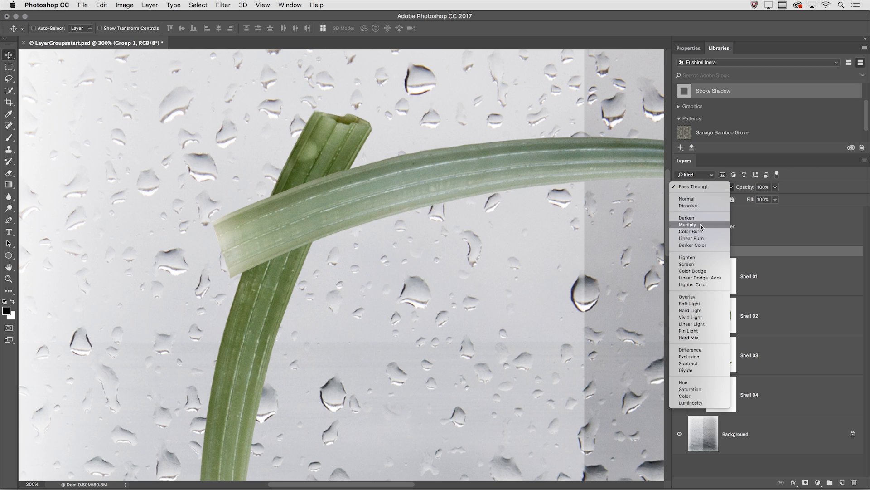
{"action": "left_click", "coordinate": [700, 224]}
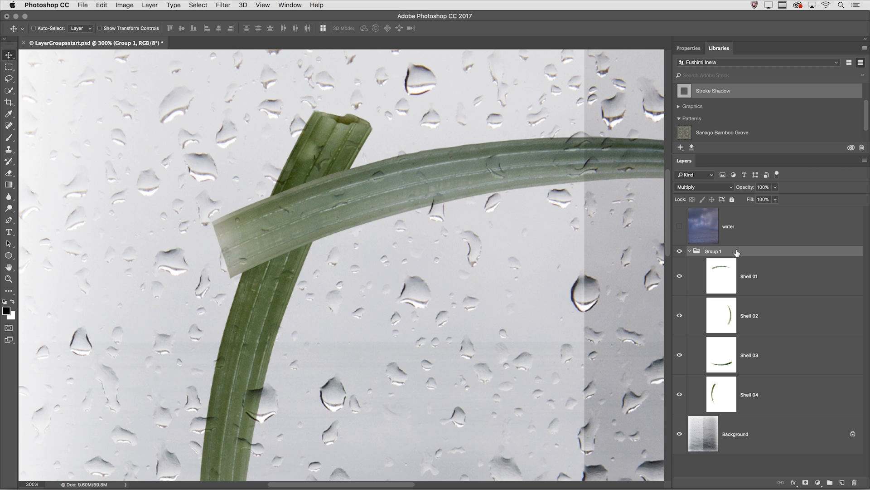
{"action": "left_click", "coordinate": [701, 189]}
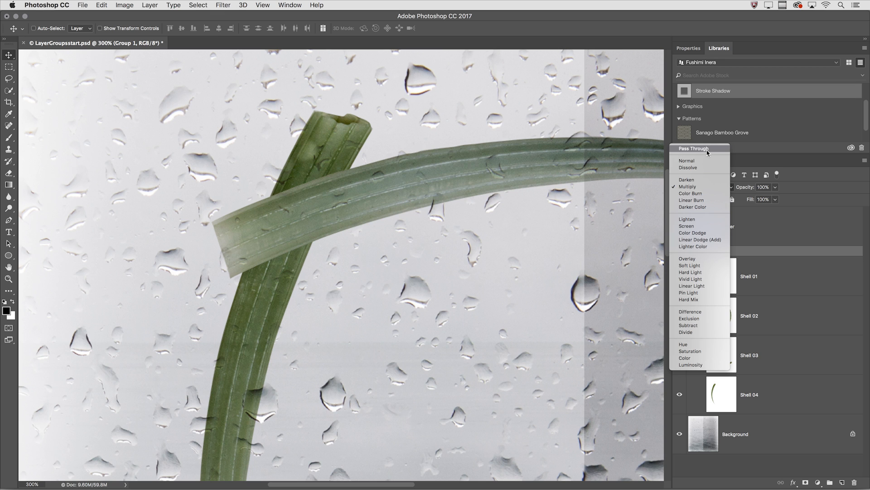
{"action": "left_click", "coordinate": [708, 151]}
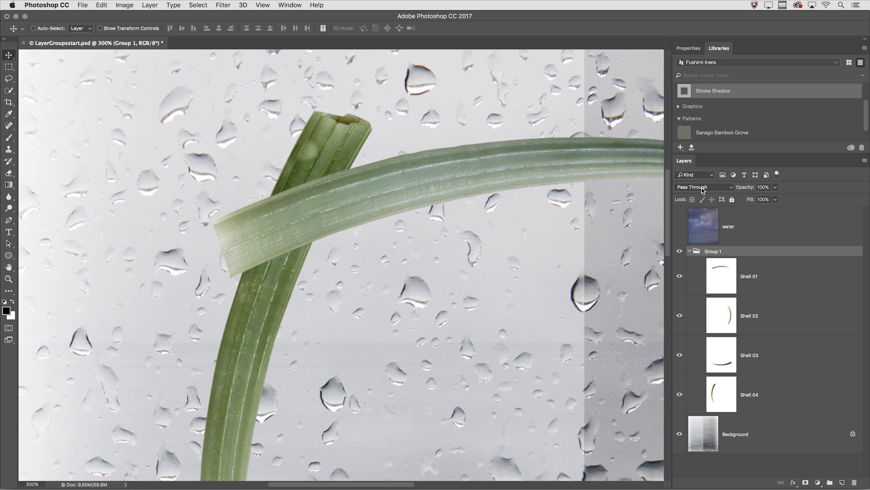
Set the blend mode of the layers Shell 01 through Shell 04 inside the group to Multiply
{"action": "left_click", "coordinate": [785, 276]}
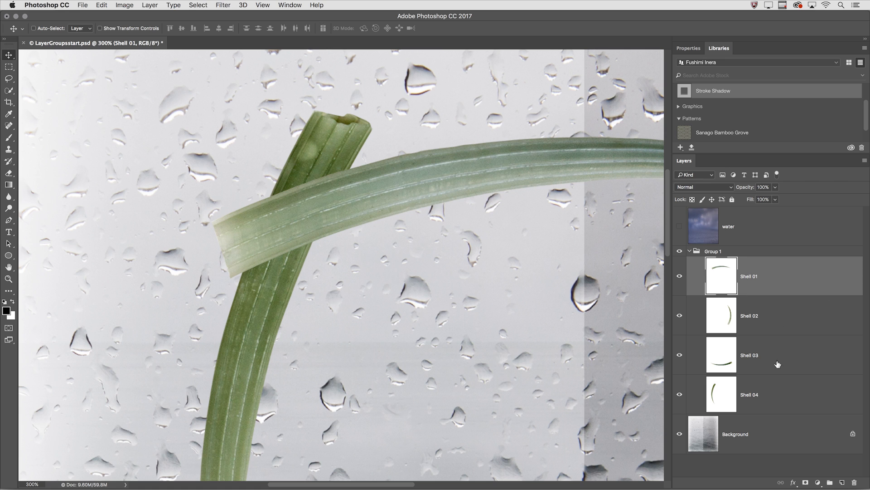
{"action": "left_click", "coordinate": [766, 393], "text": "shift"}
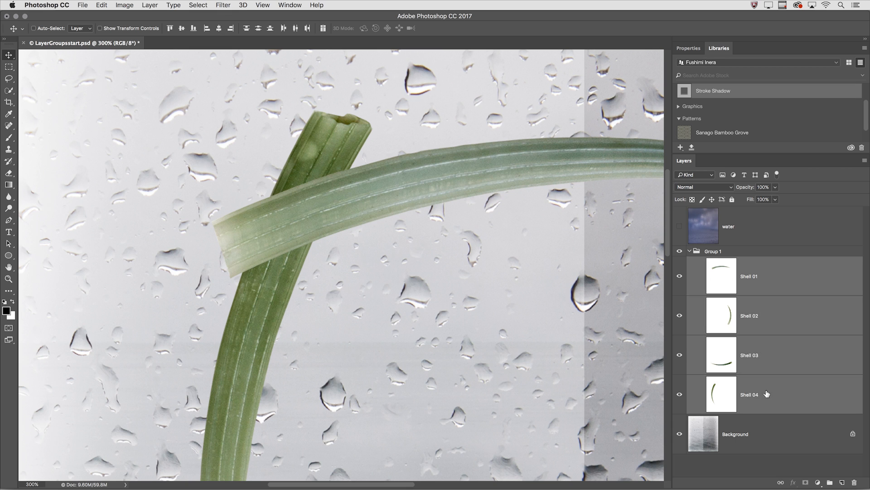
{"action": "left_click", "coordinate": [706, 191]}
{"action": "left_click", "coordinate": [700, 217]}
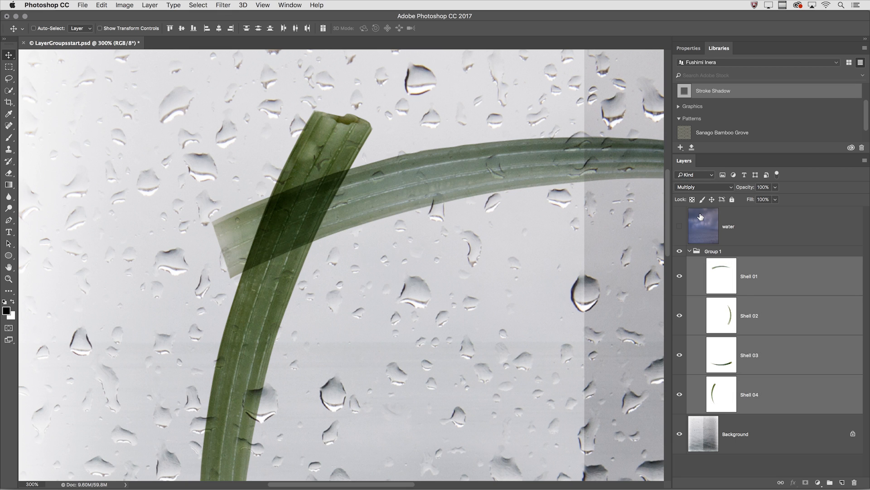
Try the Normal blend mode on Group 1 and switch it back to Pass Through
{"action": "left_click", "coordinate": [705, 252]}
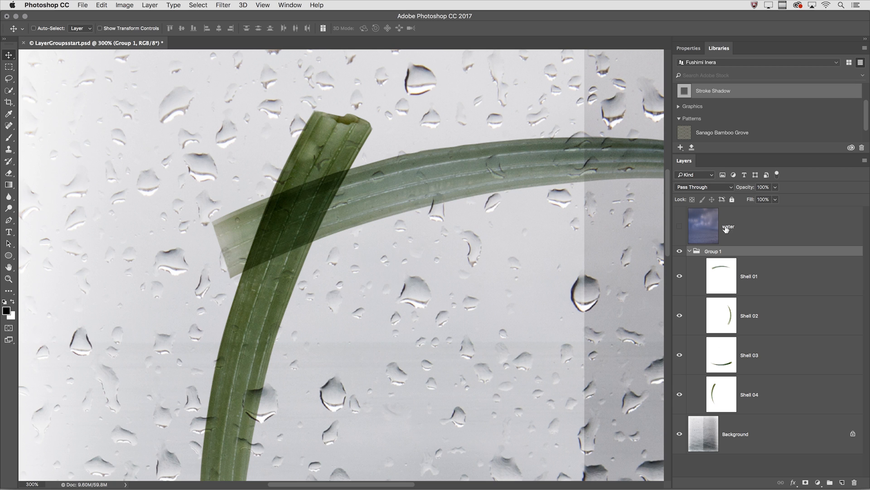
{"action": "left_click", "coordinate": [700, 188]}
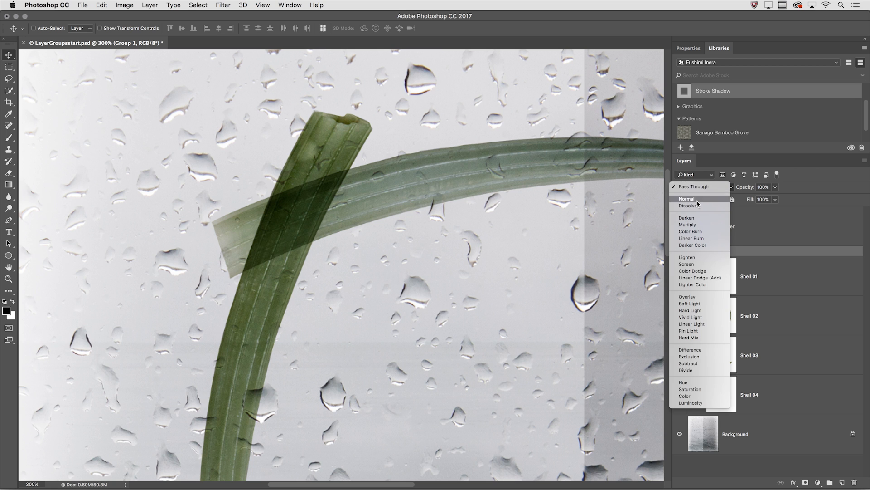
{"action": "left_click", "coordinate": [697, 199]}
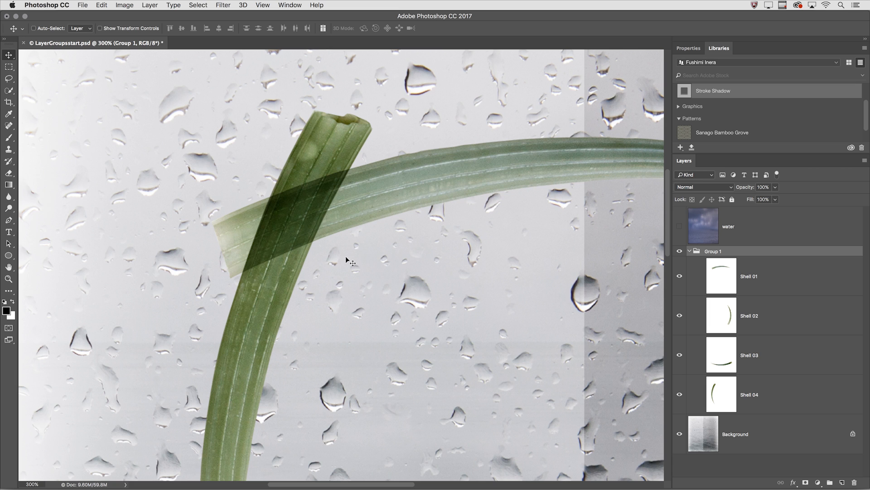
{"action": "left_click", "coordinate": [690, 187]}
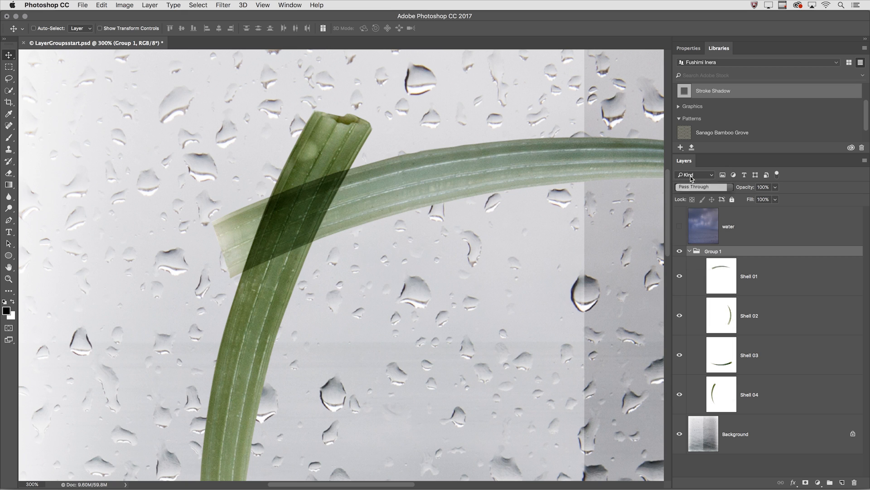
{"action": "left_click", "coordinate": [692, 175]}
Reset the blend mode of the layers Shell 01 through Shell 04 to Normal
{"action": "left_click", "coordinate": [759, 278]}
{"action": "left_click", "coordinate": [760, 384], "text": "shift"}
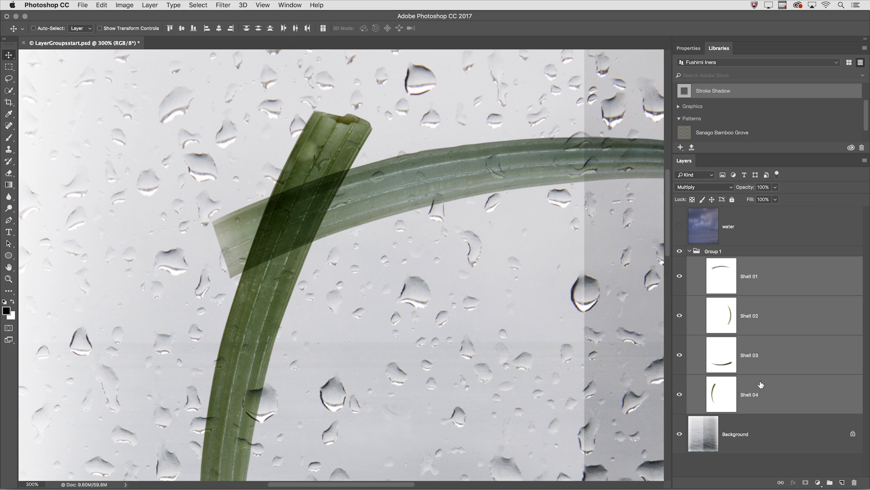
{"action": "left_click", "coordinate": [696, 187]}
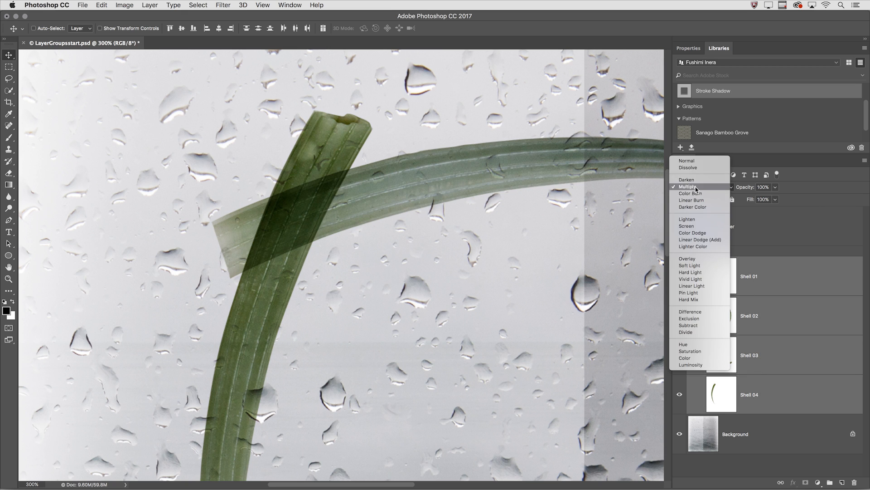
{"action": "left_click", "coordinate": [691, 161]}
Apply the Stroke Shadow style from the library to the Shell 01 layer
{"action": "key", "text": "super+0"}
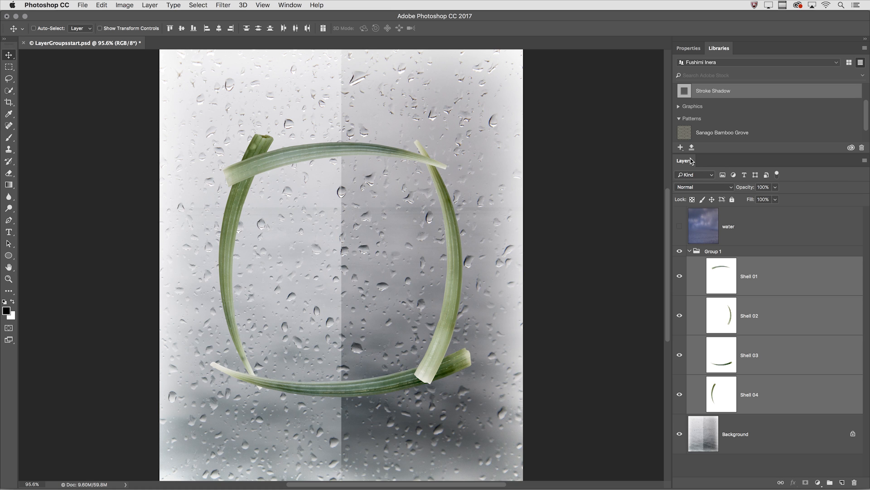
{"action": "left_click", "coordinate": [782, 275]}
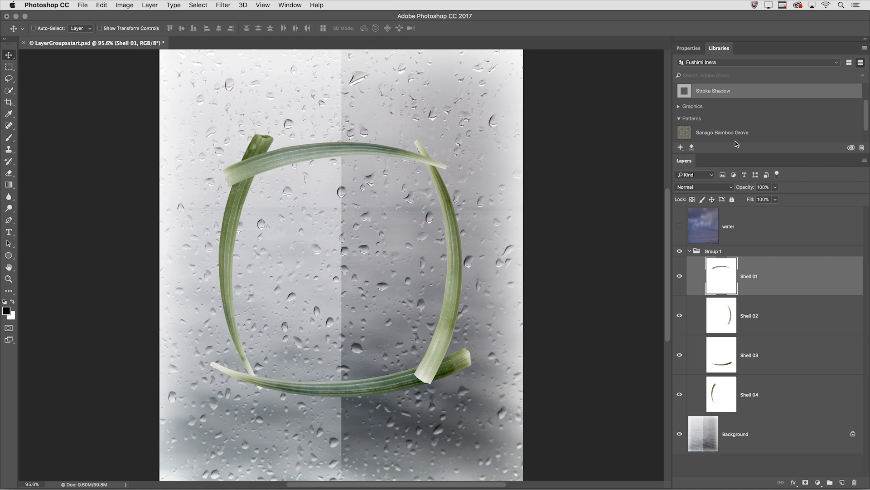
{"action": "left_click", "coordinate": [724, 93]}
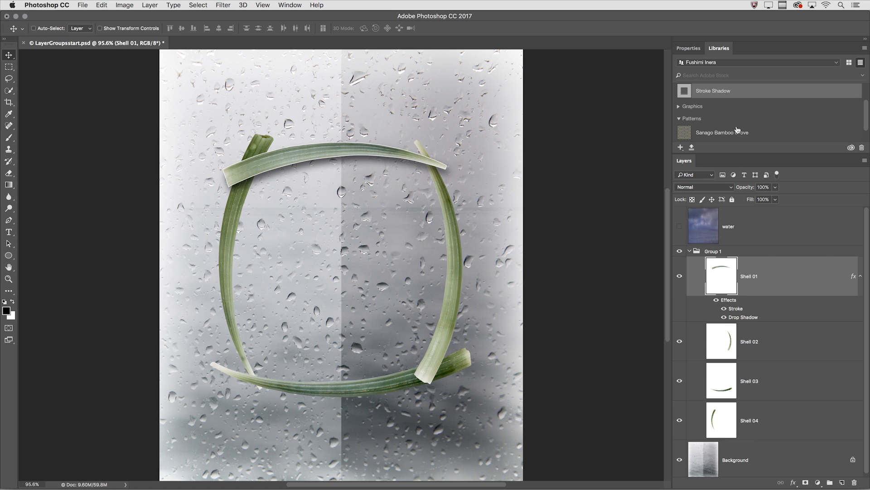
Apply the Stroke Shadow style from the library to the Shell 02 layer
{"action": "left_click", "coordinate": [749, 346]}
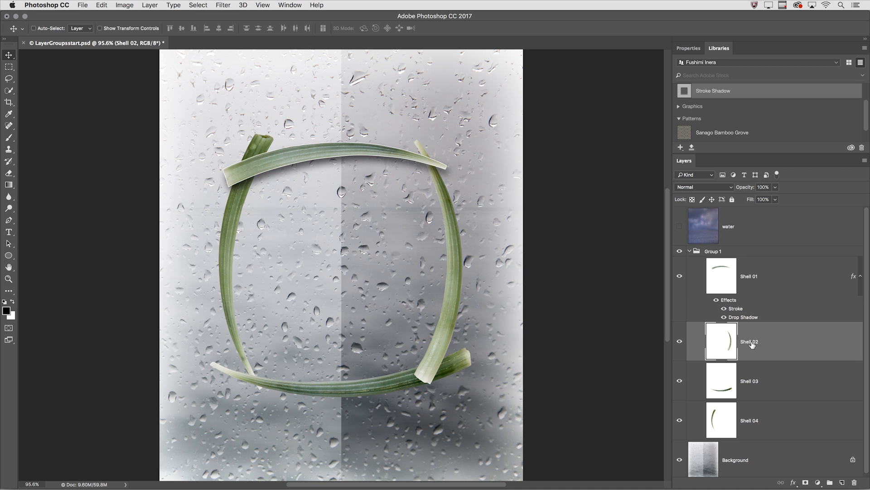
{"action": "left_click", "coordinate": [718, 93]}
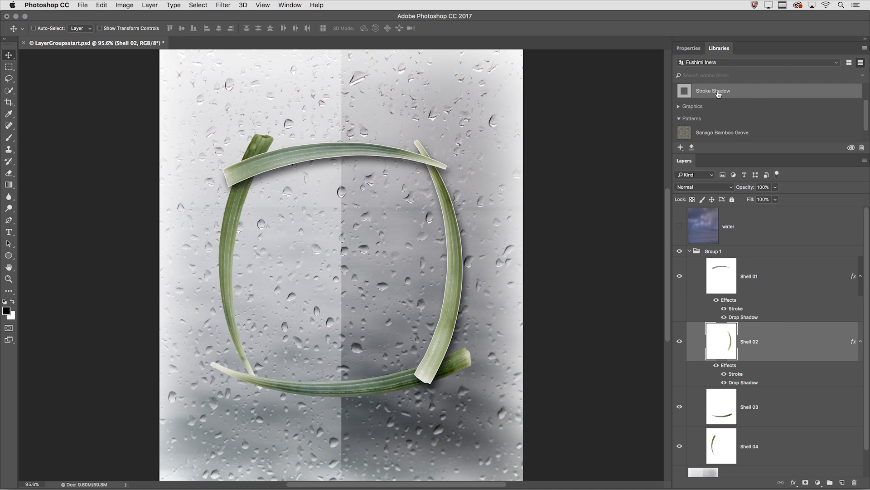
{"action": "key", "text": "super+plus"}
{"action": "key", "text": "super+plus"}
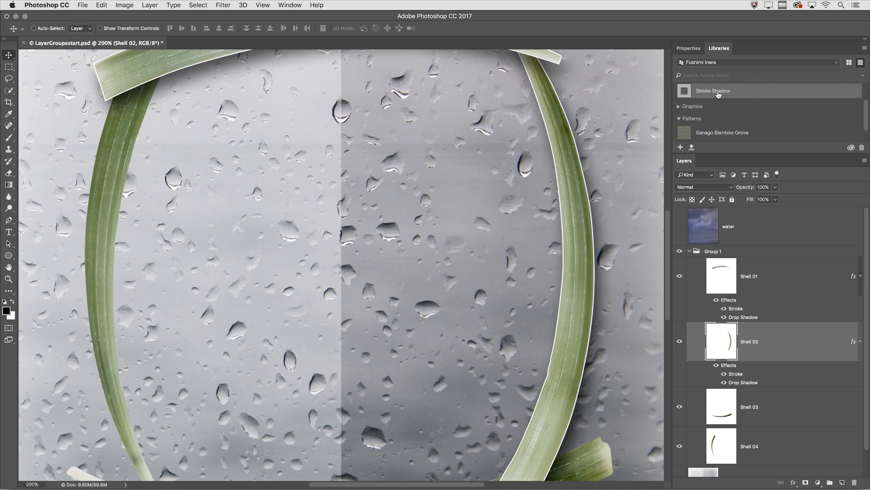
{"action": "left_click_drag", "start_coordinate": [557, 125], "coordinate": [526, 246]}
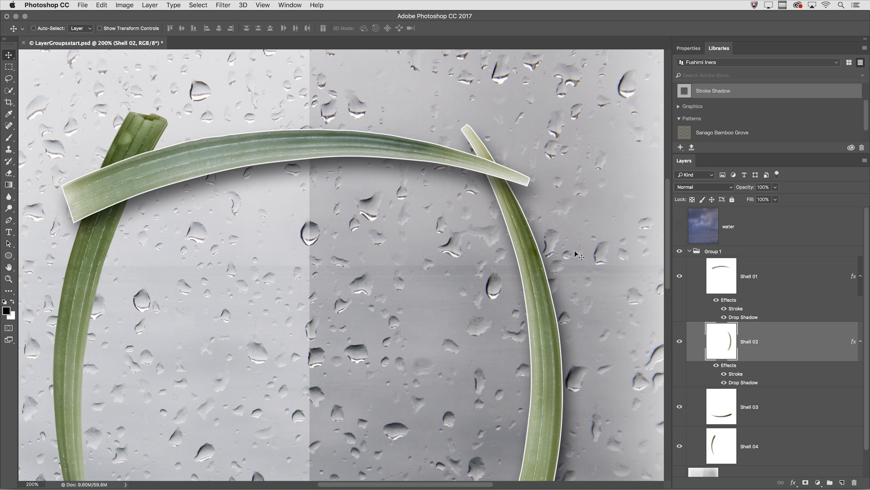
Switch Shell 01's drop shadow off and on again, and delete all layer effects from Shell 02
{"action": "left_click", "coordinate": [724, 317]}
{"action": "left_click", "coordinate": [725, 317]}
{"action": "mouse_move", "coordinate": [733, 364]}
{"action": "left_mouse_down"}
{"action": "mouse_move", "coordinate": [841, 446]}
{"action": "mouse_move", "coordinate": [855, 483]}
{"action": "left_mouse_up"}
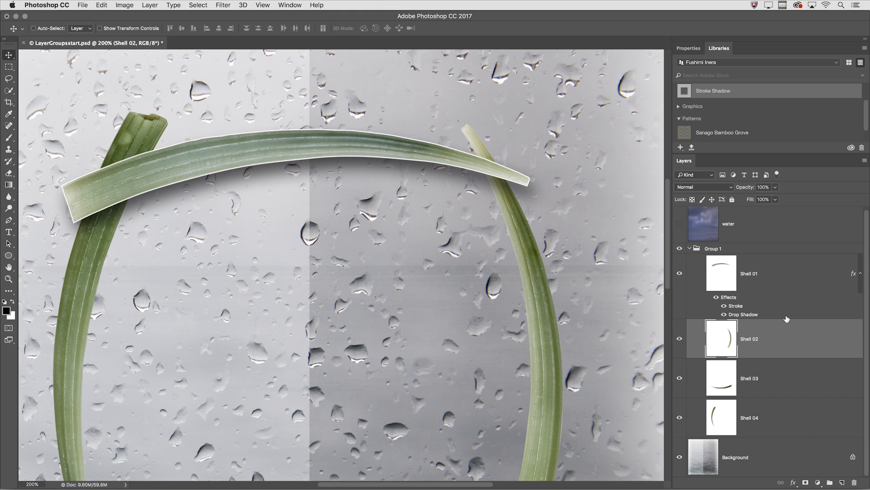
Delete all layer effects from Shell 01 and apply the Stroke Shadow style from the library to Group 1
{"action": "mouse_move", "coordinate": [732, 298]}
{"action": "left_mouse_down"}
{"action": "mouse_move", "coordinate": [842, 477]}
{"action": "mouse_move", "coordinate": [854, 482]}
{"action": "left_mouse_up"}
{"action": "left_click", "coordinate": [715, 253]}
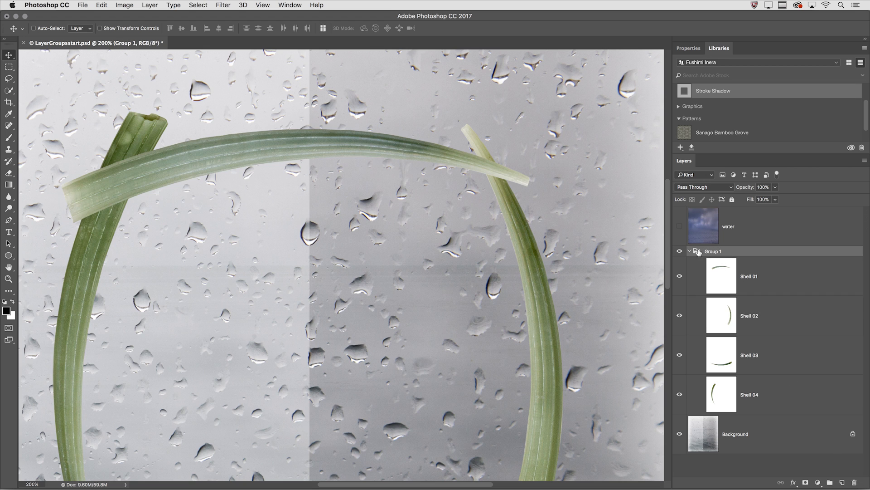
{"action": "left_click", "coordinate": [703, 94]}
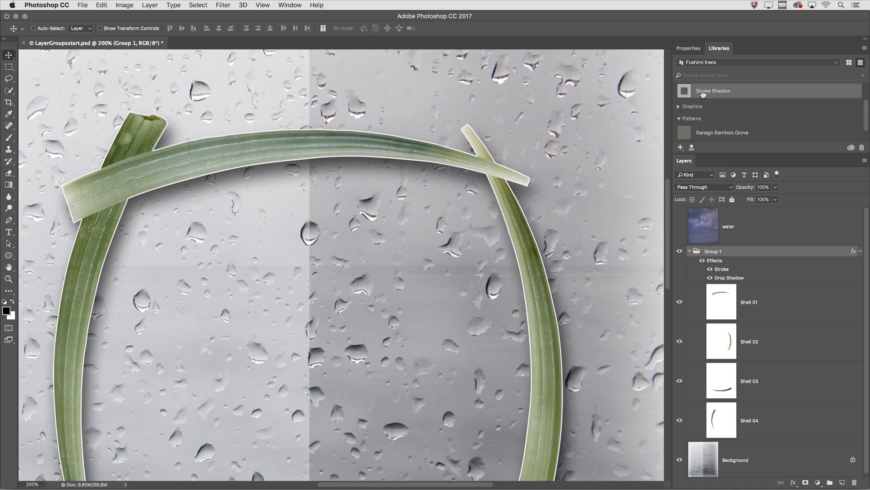
Move the Shell 01 layer up off the other shells and back over them, and delete all effects from Group 1
{"action": "left_click", "coordinate": [751, 302]}
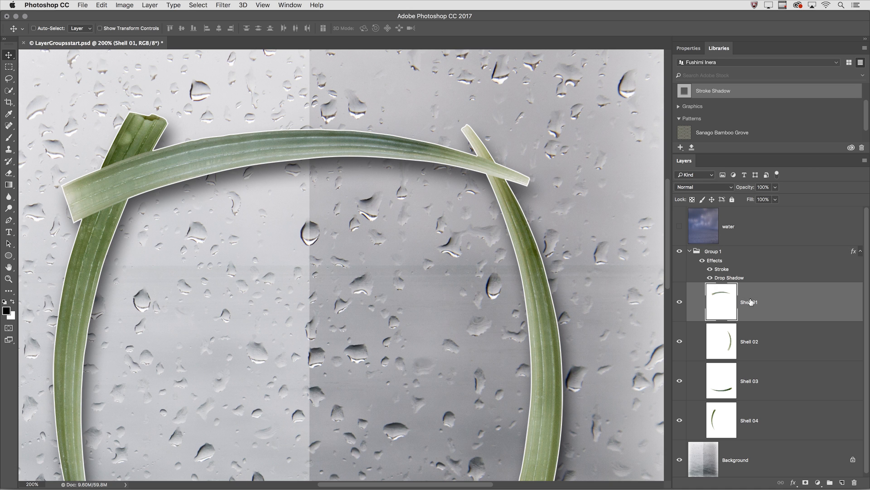
{"action": "left_click_drag", "start_coordinate": [431, 154], "coordinate": [426, 64]}
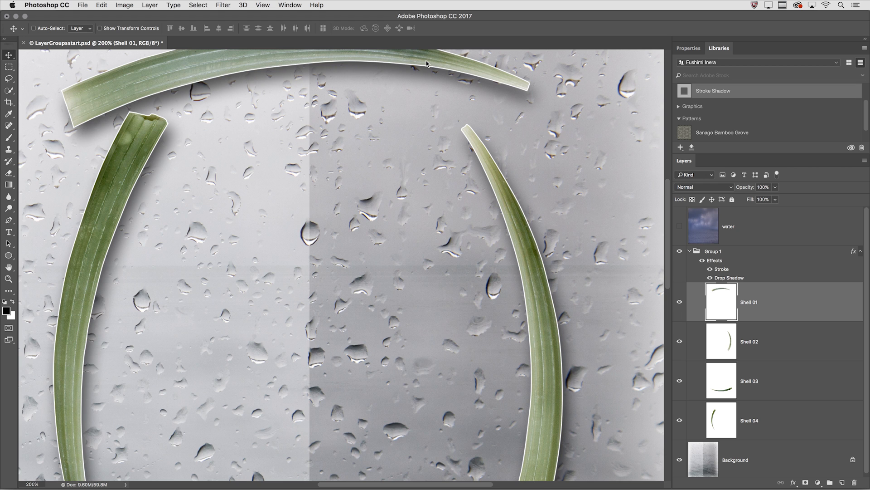
{"action": "left_click_drag", "start_coordinate": [426, 63], "coordinate": [436, 160]}
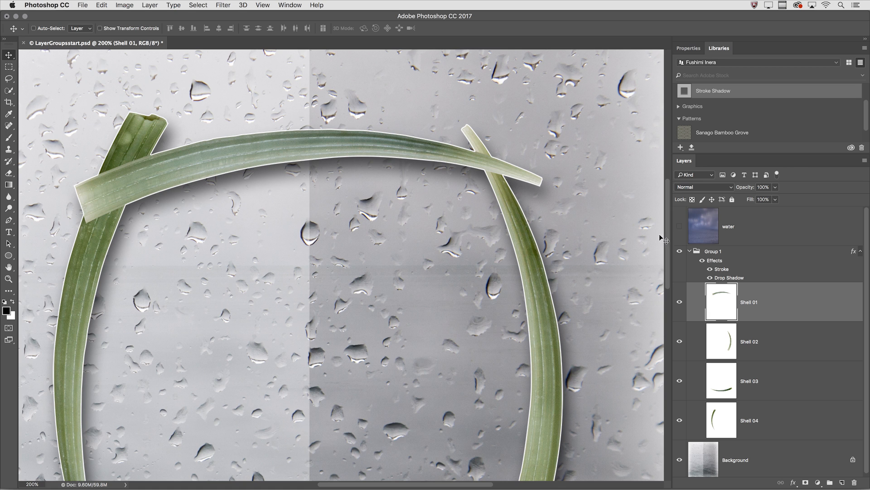
{"action": "mouse_move", "coordinate": [712, 261]}
{"action": "left_mouse_down"}
{"action": "mouse_move", "coordinate": [790, 351]}
{"action": "mouse_move", "coordinate": [815, 419]}
{"action": "mouse_move", "coordinate": [854, 482]}
{"action": "left_mouse_up"}
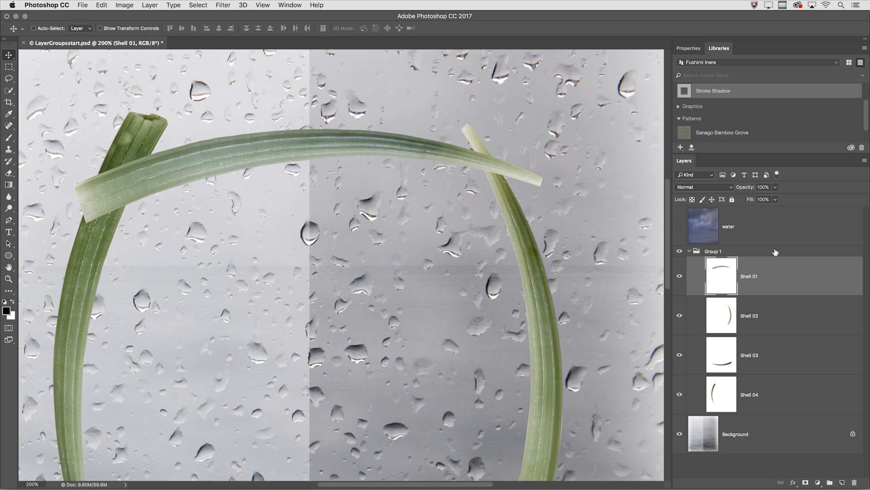
Show the water layer and clip it to Group 1 with a clipping mask
{"action": "left_click", "coordinate": [746, 230]}
{"action": "left_click", "coordinate": [680, 228]}
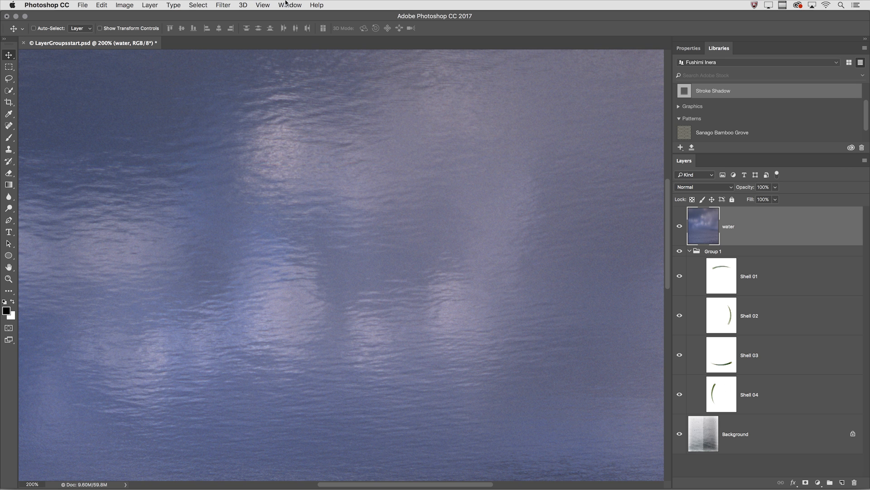
{"action": "left_click", "coordinate": [152, 5]}
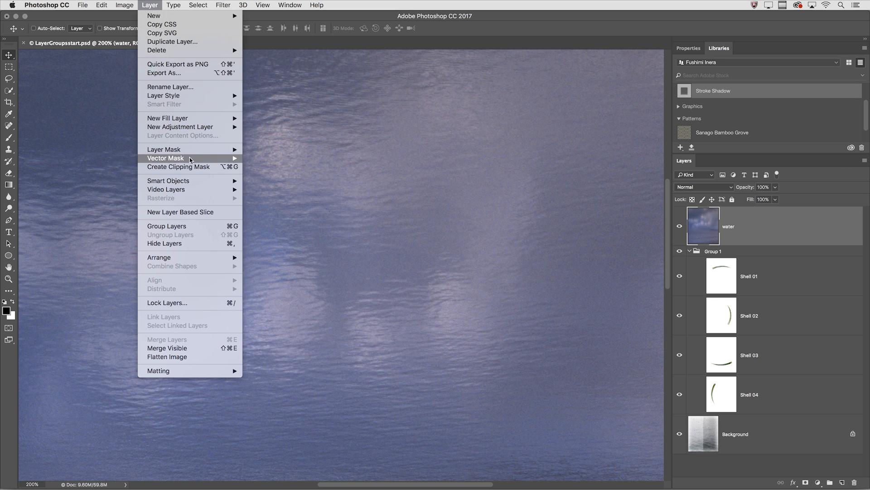
{"action": "left_click", "coordinate": [214, 167]}
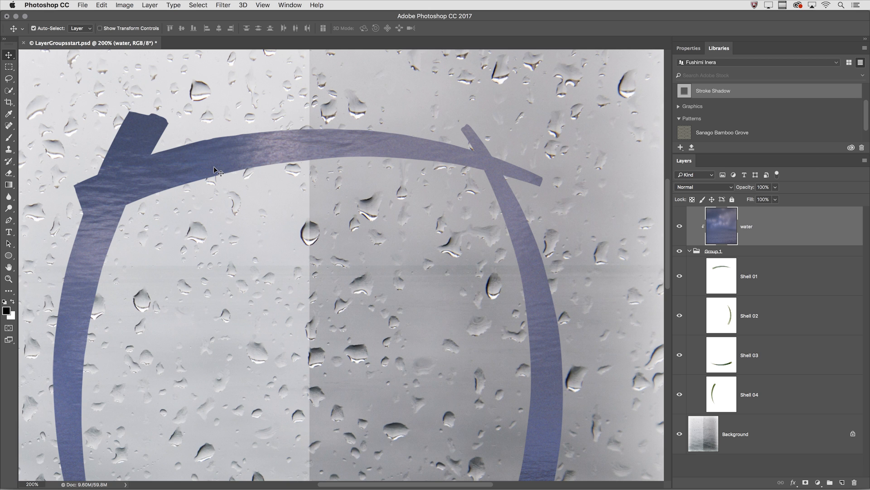
Set the blend mode of the clipped water layer to Hue
{"action": "key", "text": "super+minus"}
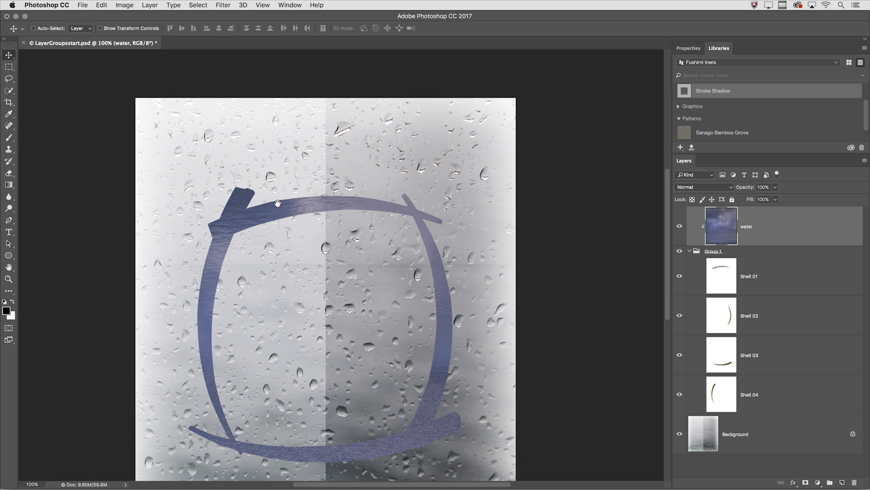
{"action": "left_click_drag", "start_coordinate": [293, 200], "coordinate": [330, 151]}
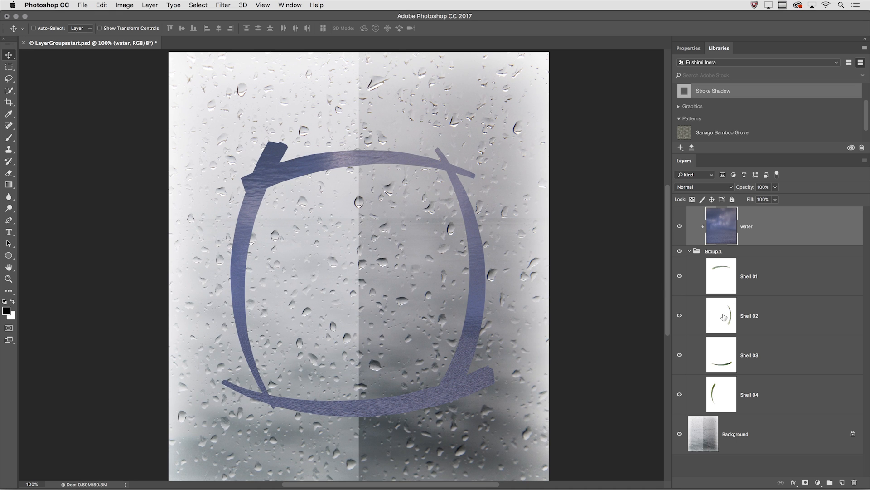
{"action": "left_click", "coordinate": [707, 188]}
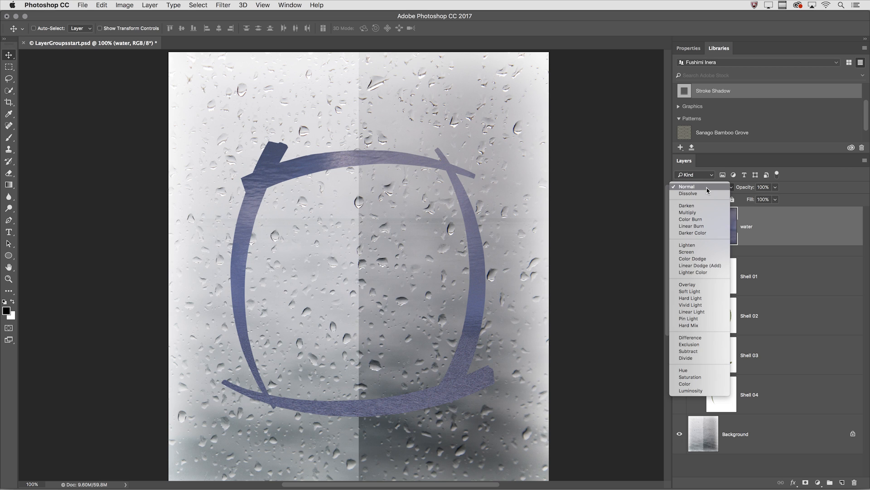
{"action": "left_click", "coordinate": [704, 371]}
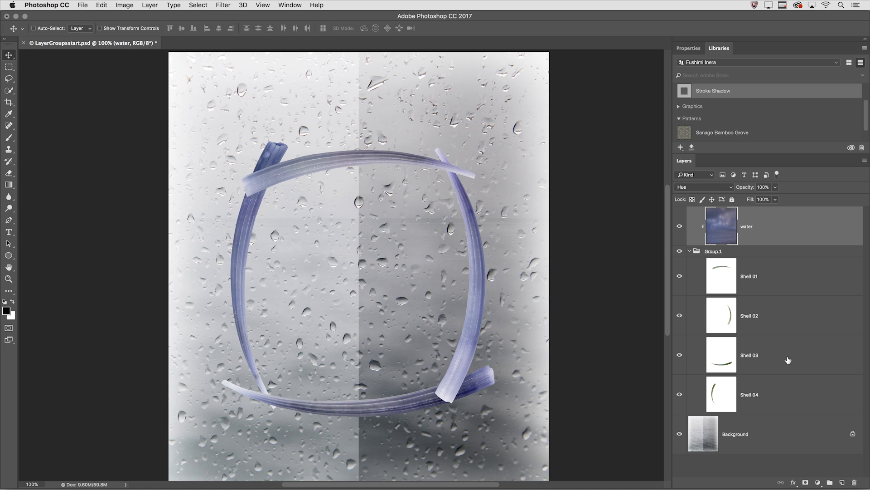
Add a layer mask to Group 1 and draw a short upward black-to-white linear gradient across the middle of the shells to hide their lower half
{"action": "left_click", "coordinate": [727, 255]}
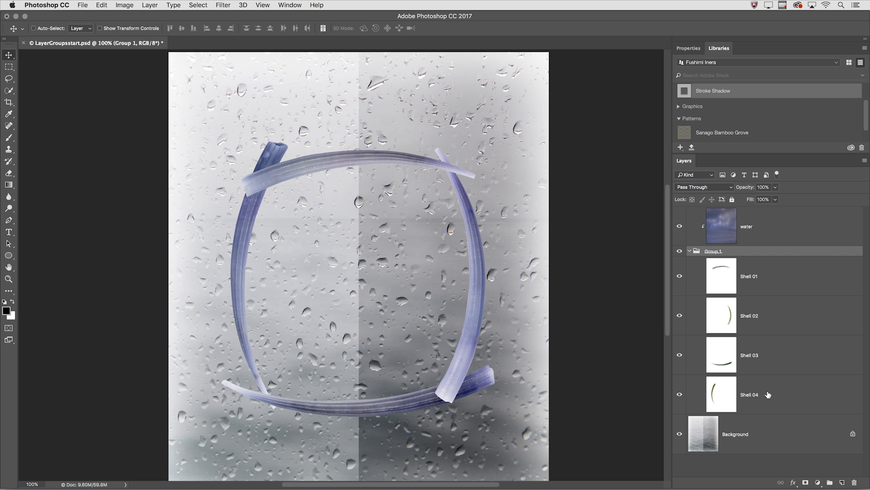
{"action": "left_click", "coordinate": [805, 482]}
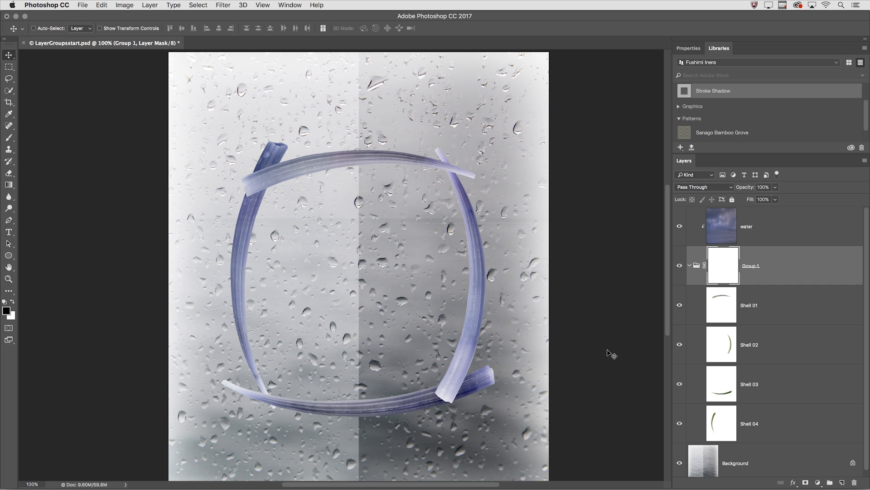
{"action": "key", "text": "g"}
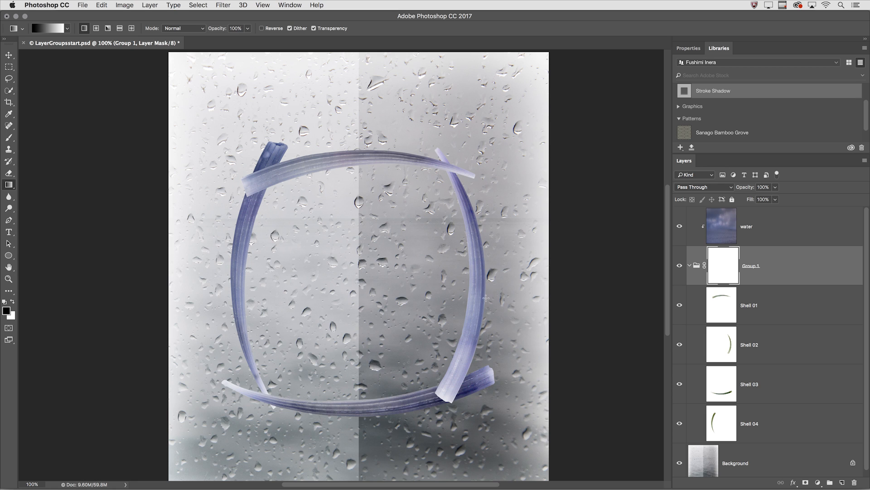
{"action": "left_click_drag", "start_coordinate": [485, 318], "coordinate": [485, 270]}
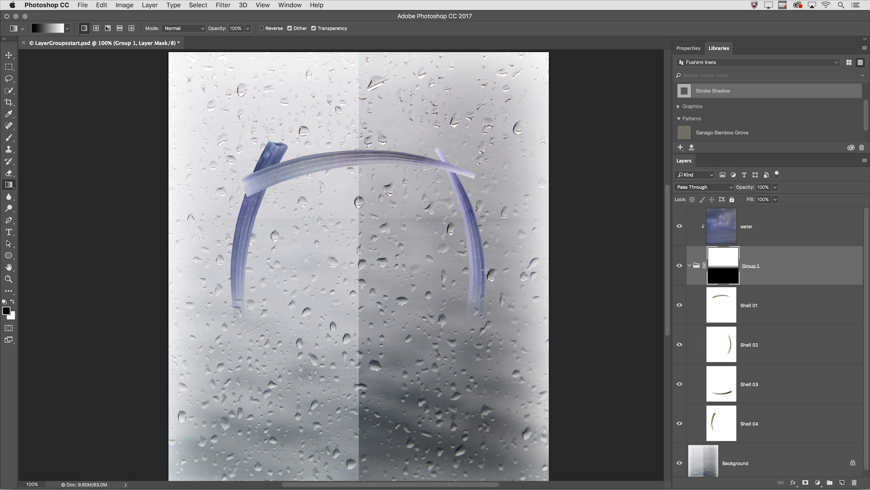